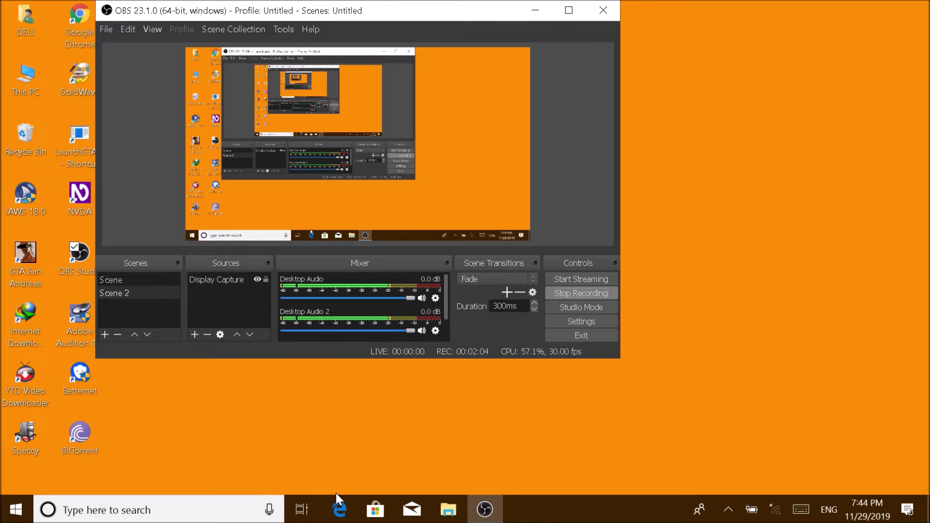
- Open the Local Group Policy Editor by running gpedit.msc
{"action": "key", "text": "super+r"}
{"action": "key", "text": "XF86AudioRaiseVolume"}
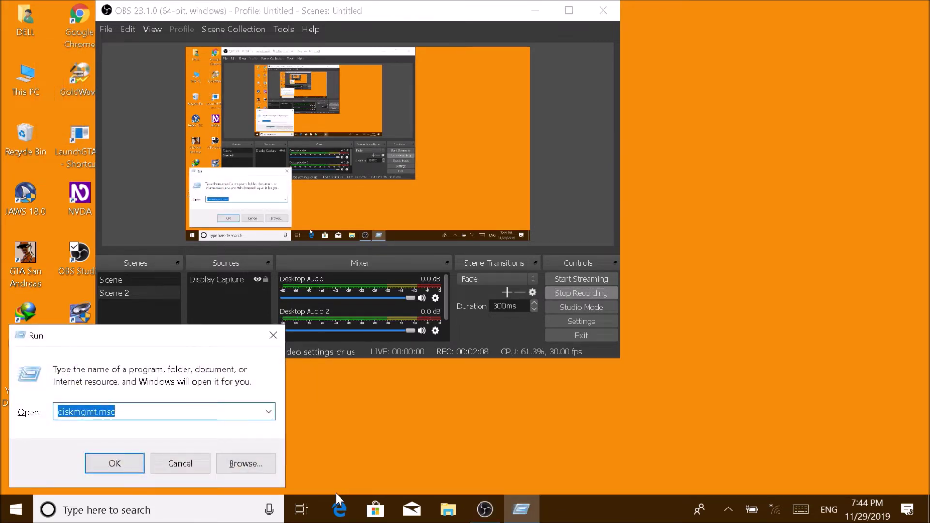
{"action": "type", "text": "gp"}
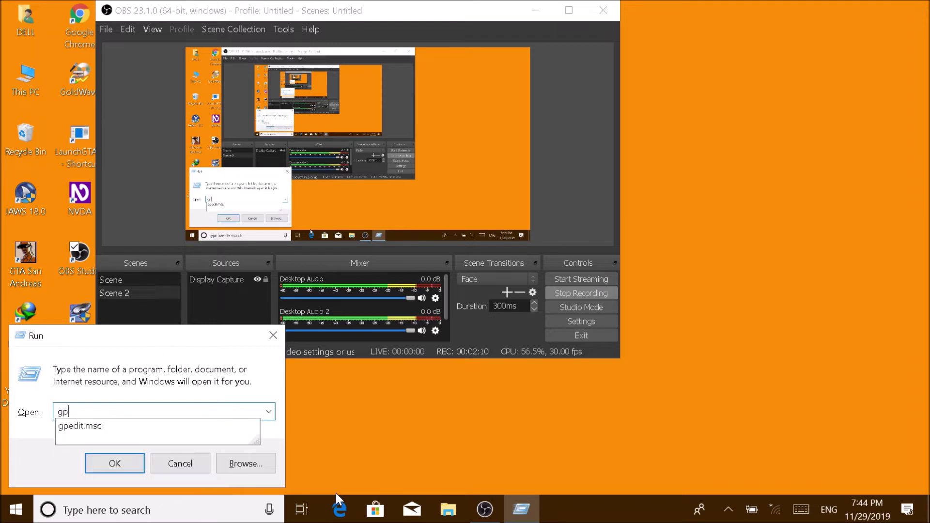
{"action": "type", "text": "edit."}
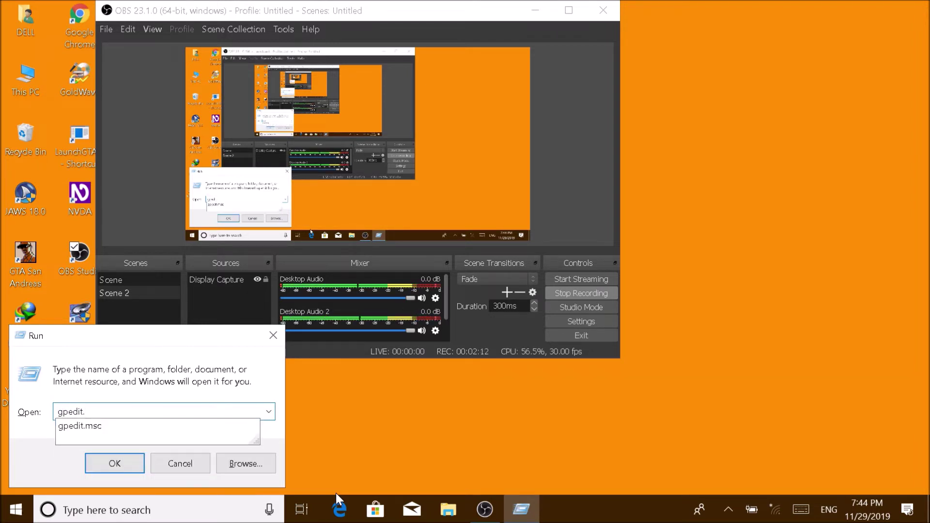
{"action": "type", "text": "msc"}
{"action": "key", "text": "Return"}
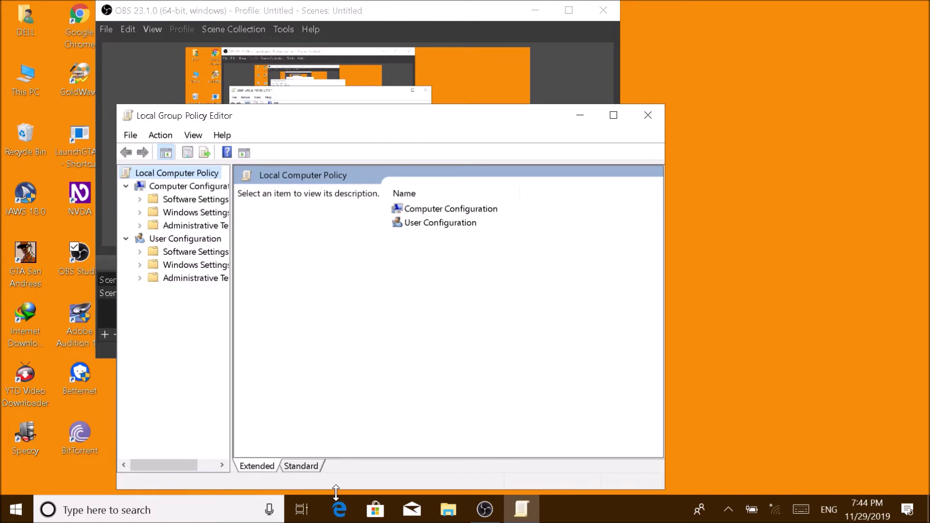
- Expand the Administrative Templates folder under User Configuration
{"action": "key", "text": "Down"}
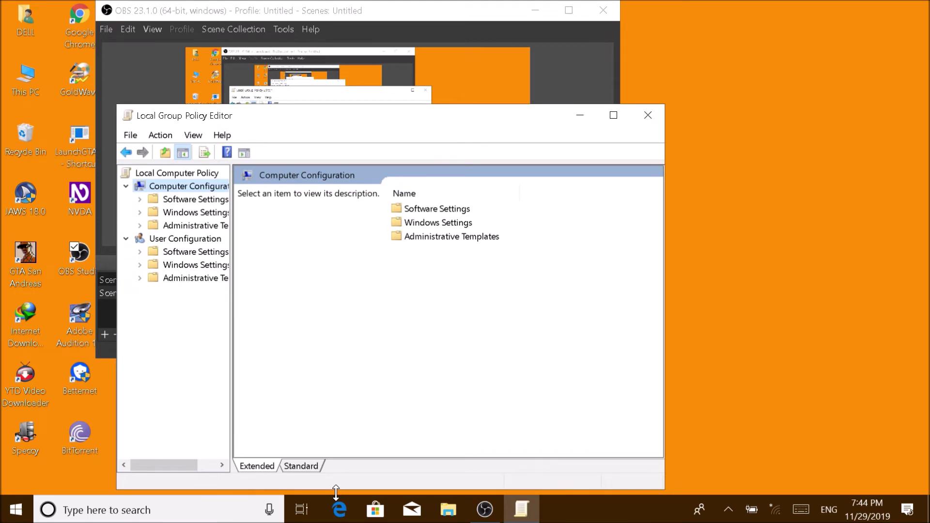
{"action": "key", "text": "Down"}
{"action": "key", "text": "Down"}
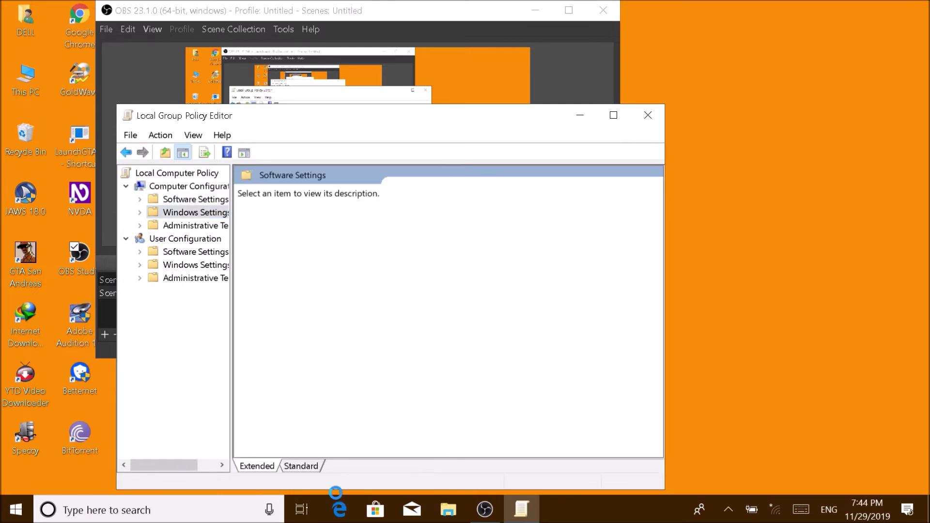
{"action": "key", "text": "Down"}
{"action": "key", "text": "Down"}
{"action": "key", "text": "Down"}
{"action": "key", "text": "Down"}
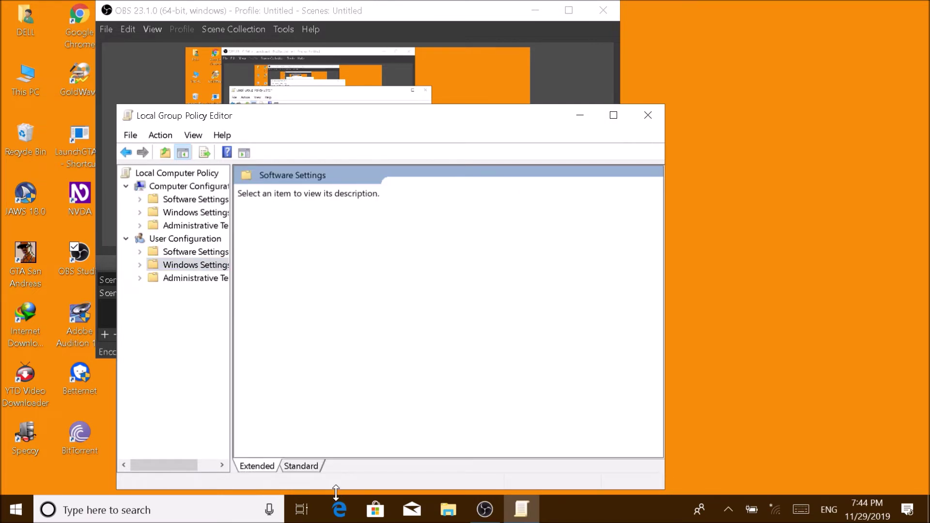
{"action": "key", "text": "Down"}
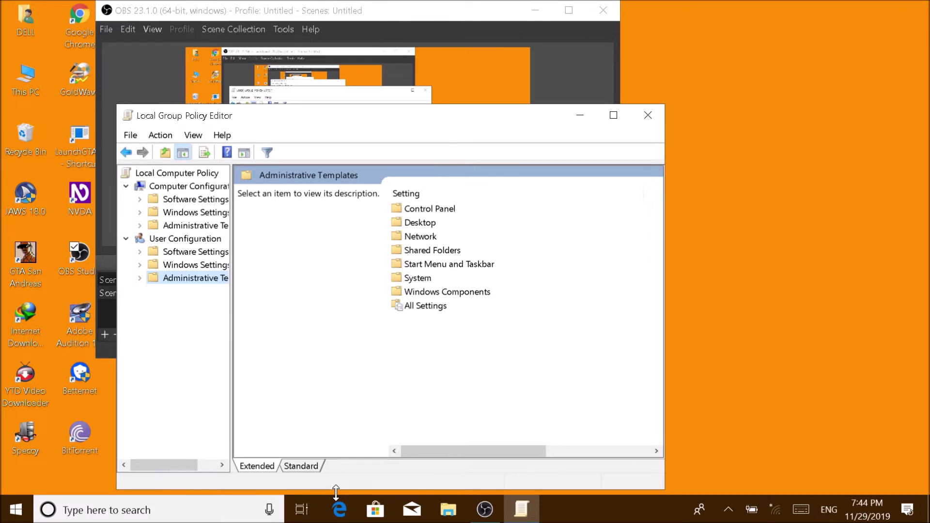
{"action": "key", "text": "Right"}
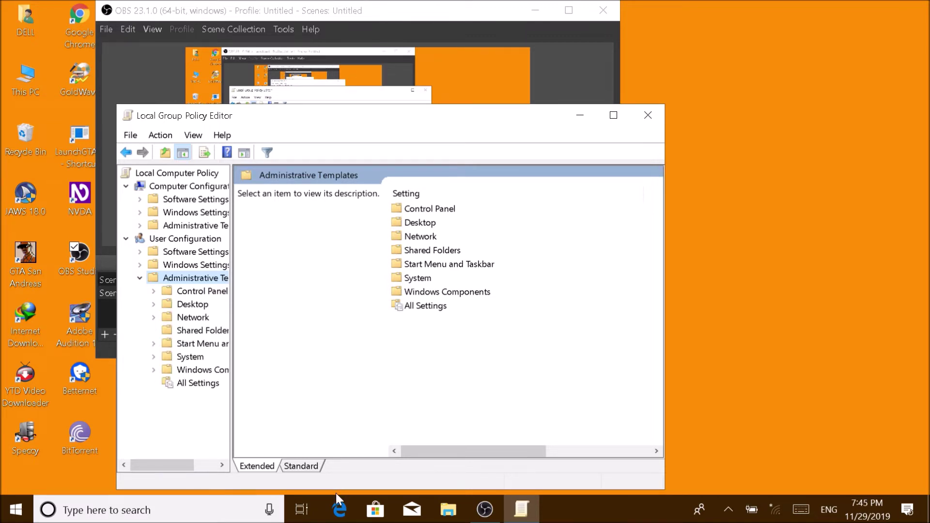
- Expand the Windows Components folder within the User Configuration administrative templates
{"action": "key", "text": "Down"}
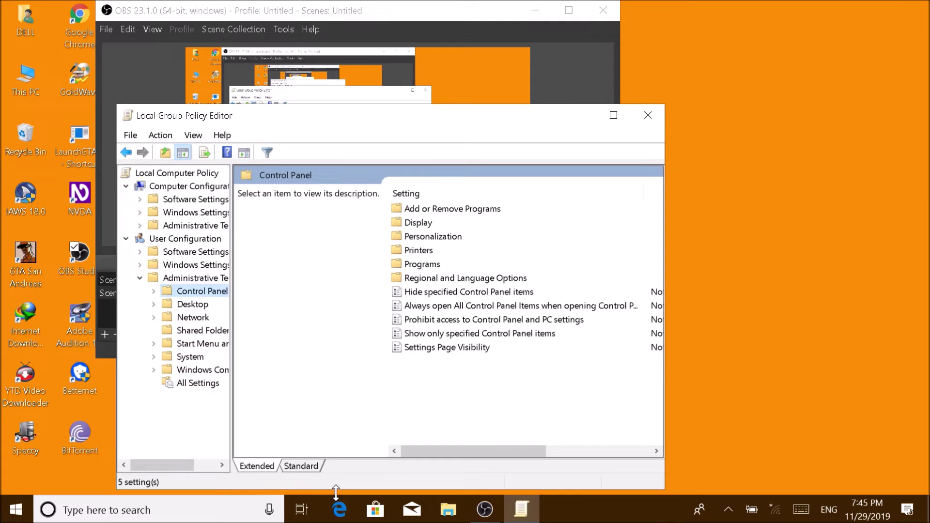
{"action": "key", "text": "w"}
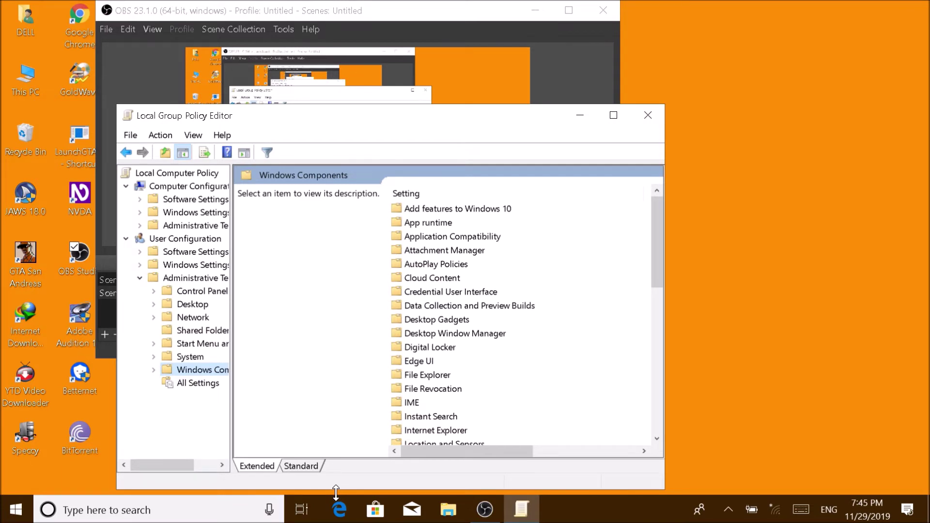
{"action": "key", "text": "Right"}
{"action": "key", "text": "Down"}
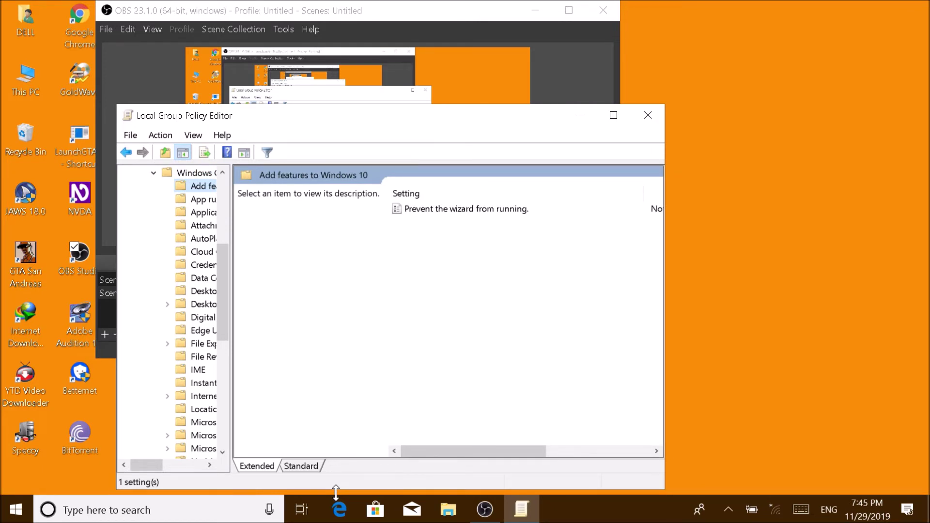
- Go through the Windows Components subfolders to the Windows Update folder
{"action": "key", "text": "w"}
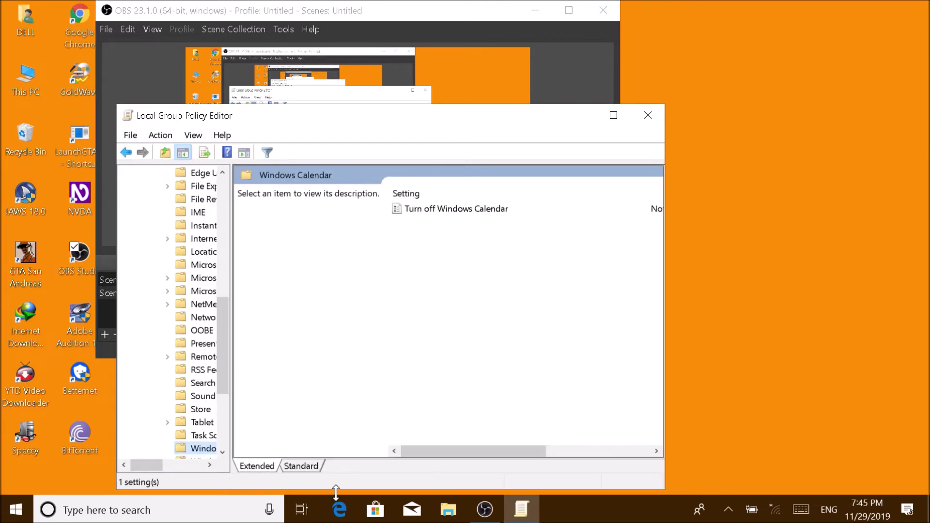
{"action": "key", "text": "Down"}
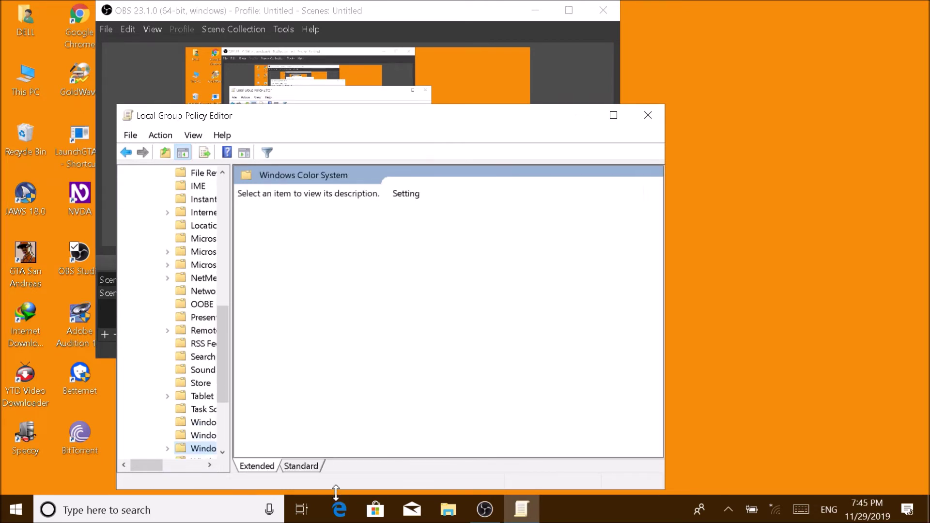
{"action": "key", "text": "Down"}
{"action": "key", "text": "Down"}
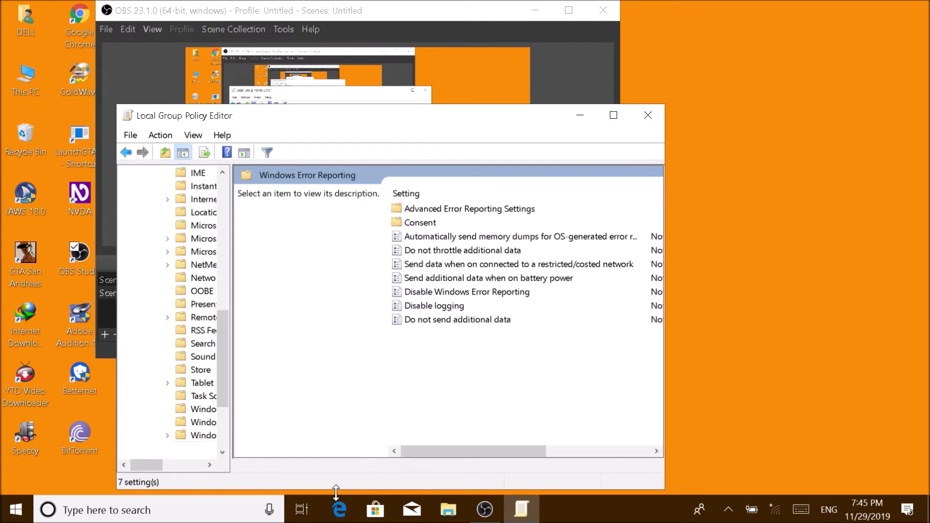
{"action": "key", "text": "Down"}
{"action": "key", "text": "Down"}
{"action": "key", "text": "Down"}
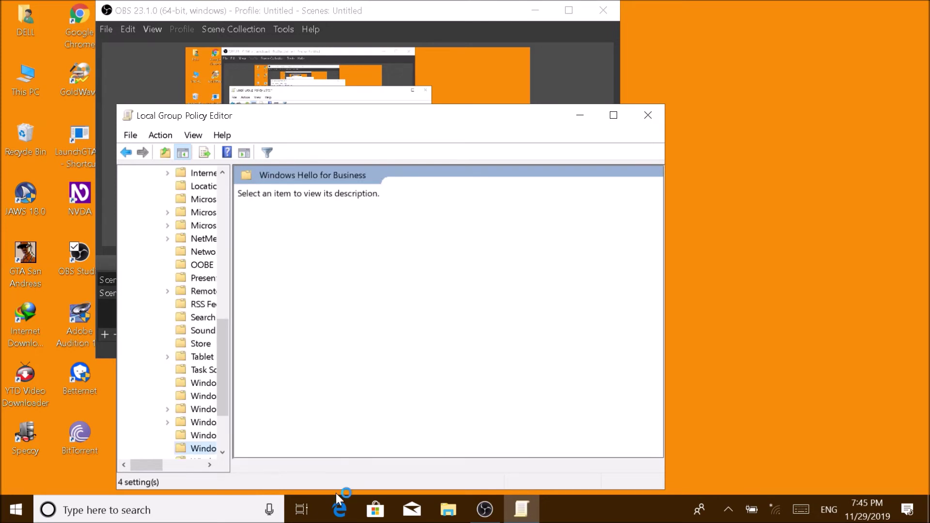
{"action": "key", "text": "Down"}
{"action": "key", "text": "Down"}
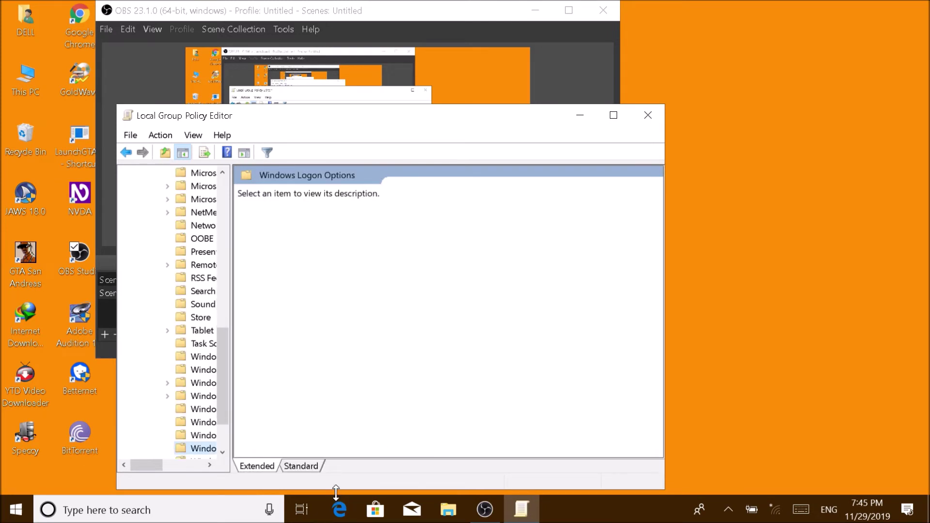
{"action": "key", "text": "Down"}
{"action": "key", "text": "Down"}
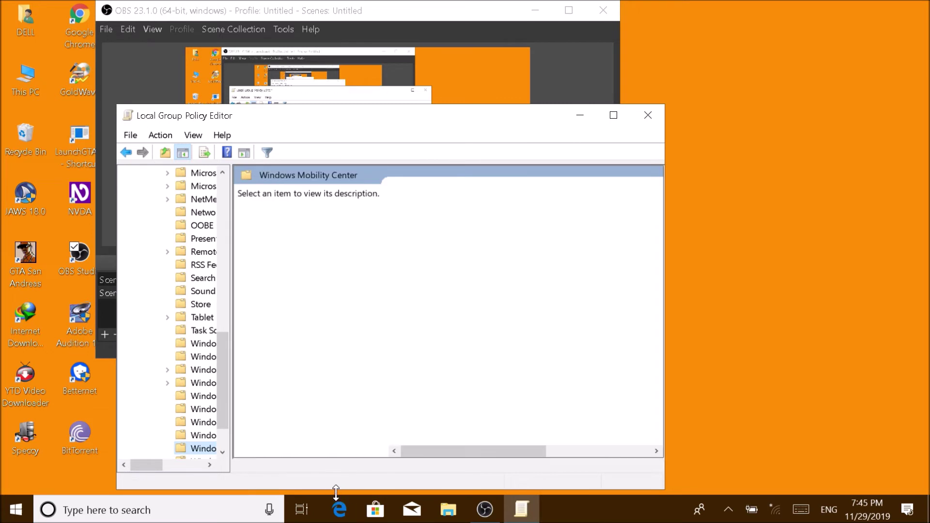
{"action": "key", "text": "Down"}
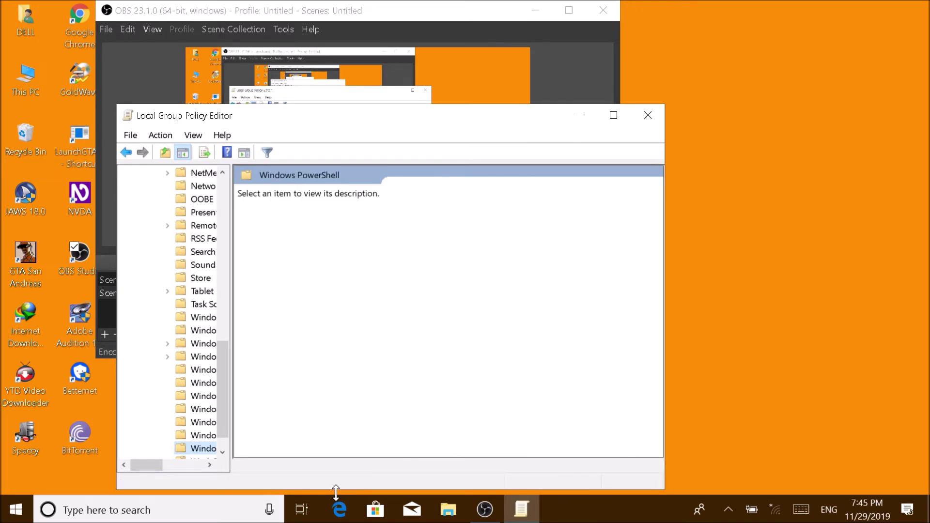
{"action": "key", "text": "Down"}
{"action": "key", "text": "Down"}
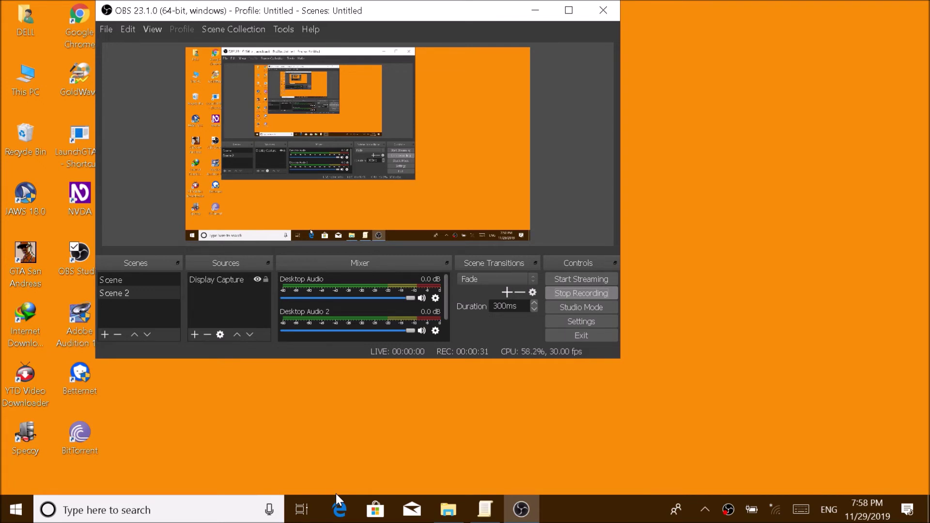
- Switch back to the Local Group Policy Editor and expand the Windows Update folder
{"action": "key", "text": "alt+Tab"}
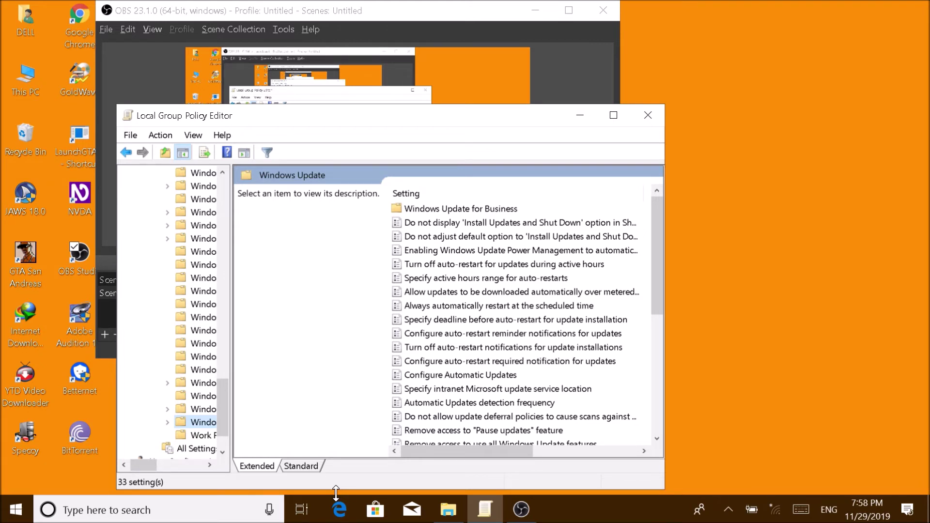
{"action": "key", "text": "Right"}
{"action": "key", "text": "Down"}
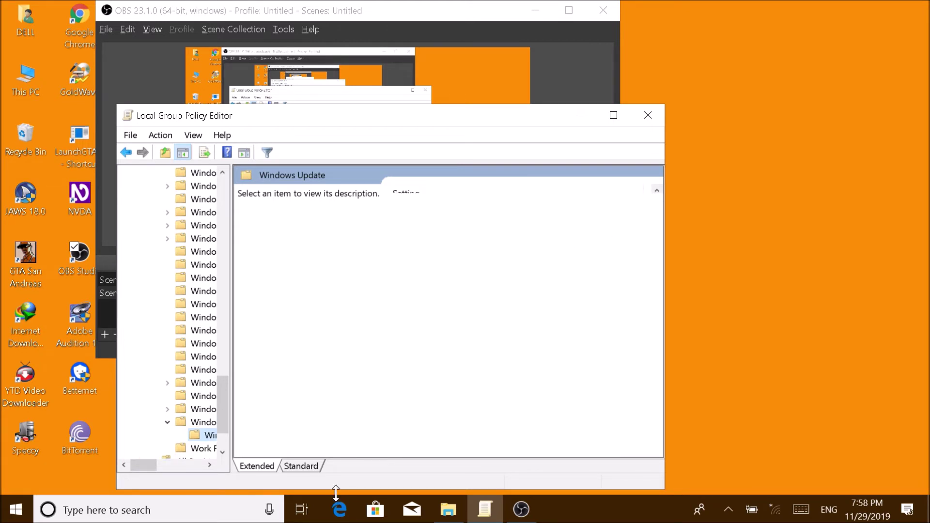
{"action": "key", "text": "Up"}
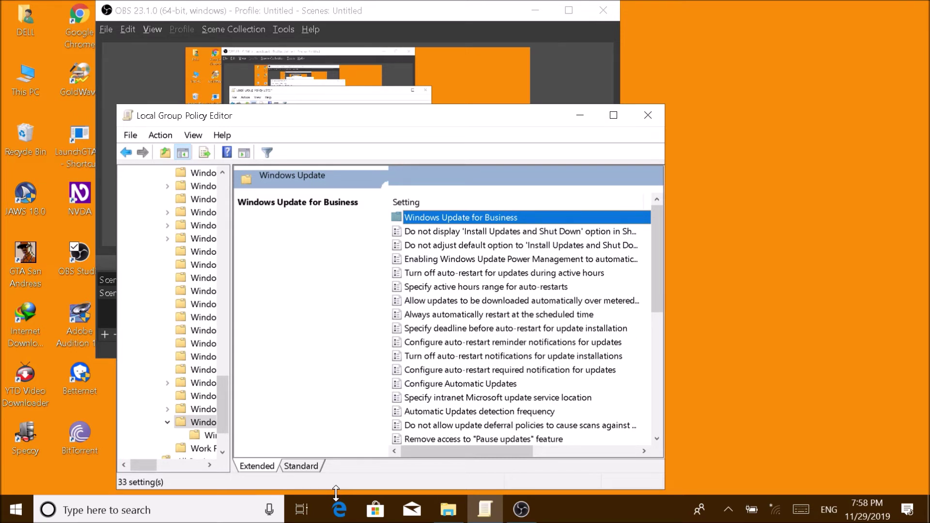
- Open the Configure Automatic Updates policy from the Windows Update settings
{"action": "key", "text": "Down"}
{"action": "key", "text": "Up"}
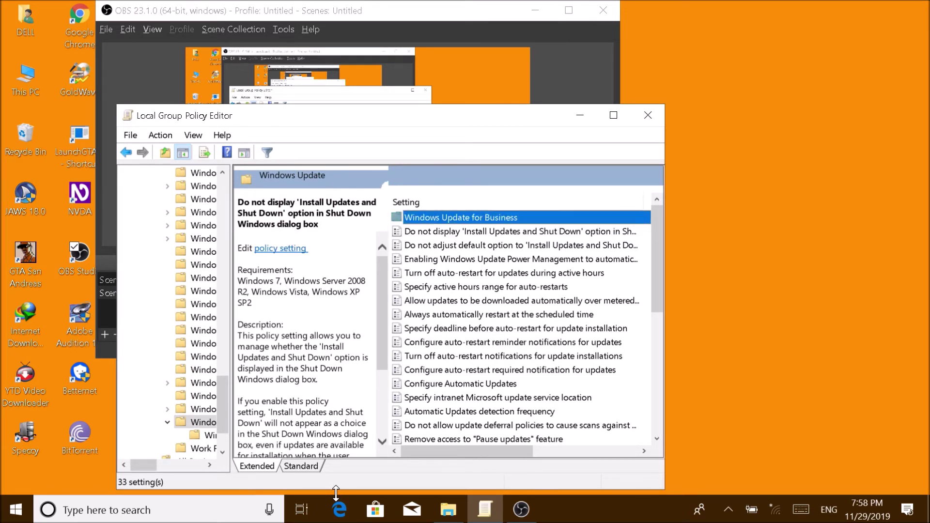
{"action": "key", "text": "Down"}
{"action": "key", "text": "Down"}
{"action": "key", "text": "Down"}
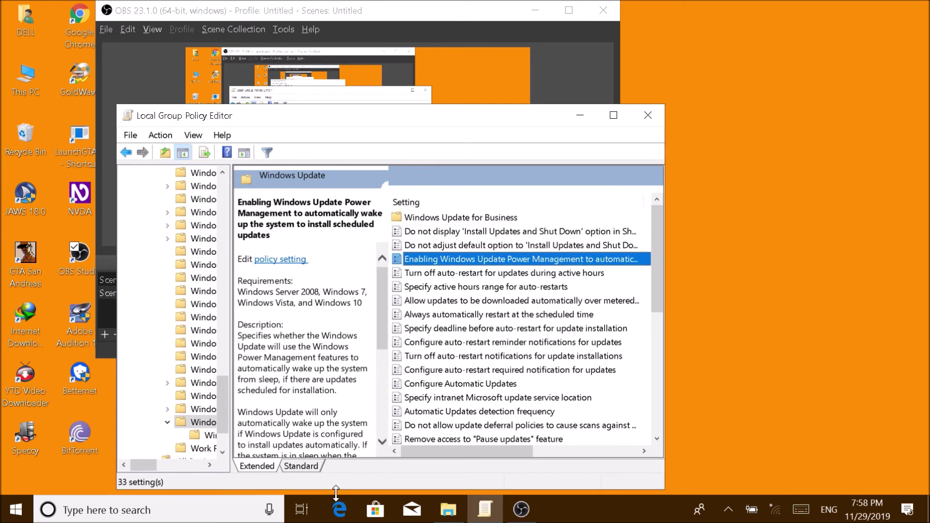
{"action": "key", "text": "Down"}
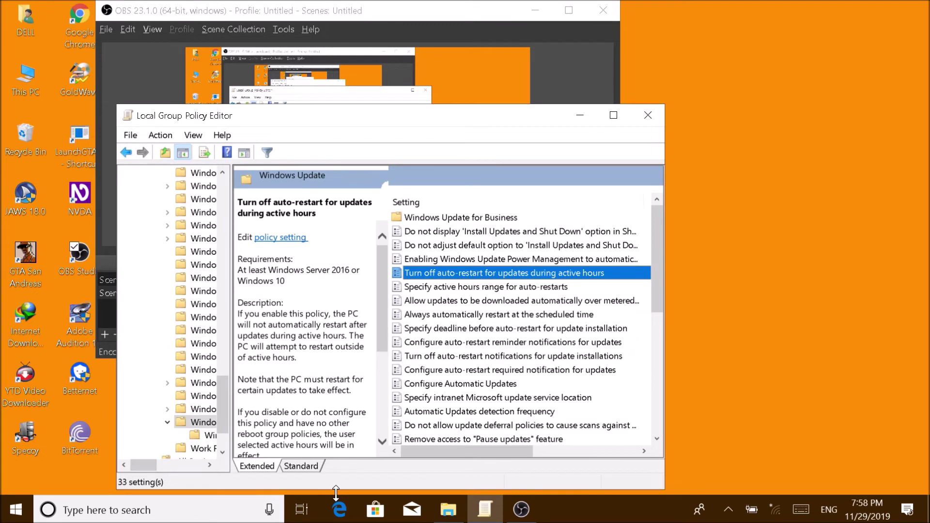
{"action": "key", "text": "Down"}
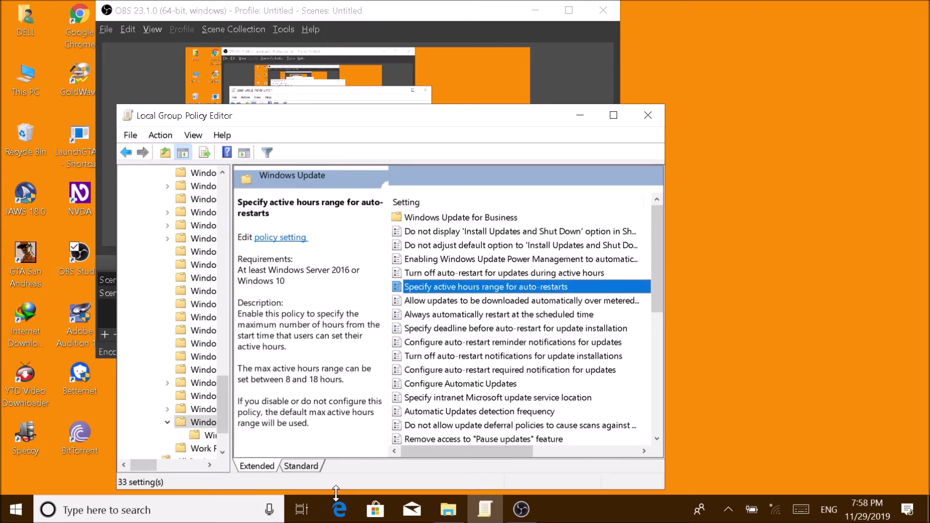
{"action": "key", "text": "Down"}
{"action": "key", "text": "Down"}
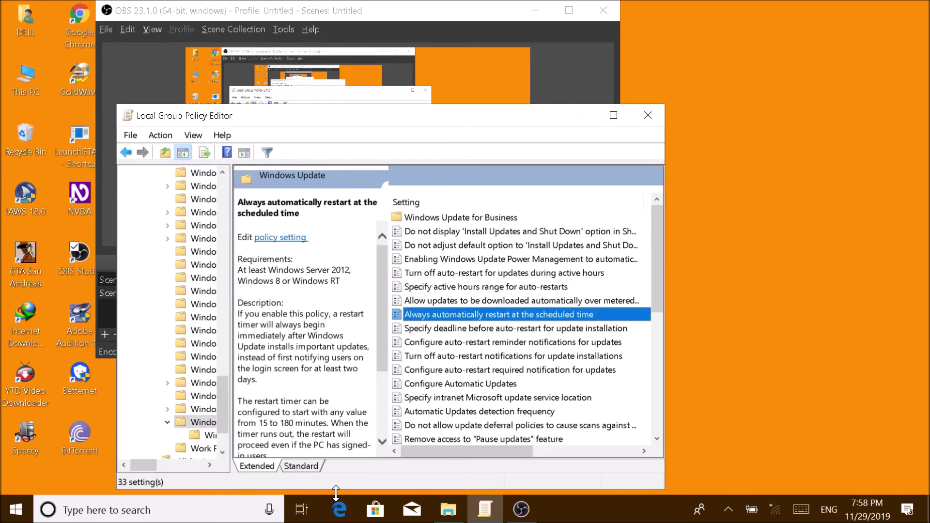
{"action": "key", "text": "Down"}
{"action": "key", "text": "Down"}
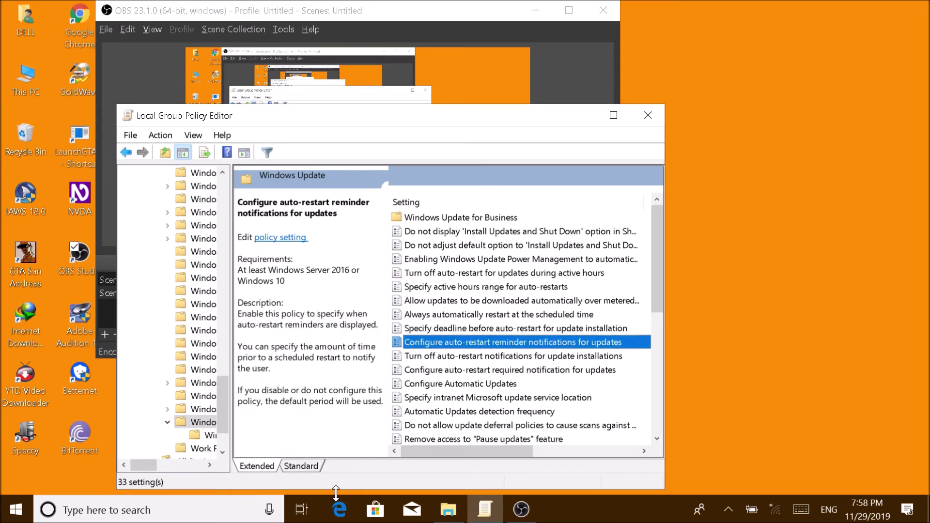
{"action": "key", "text": "Down"}
{"action": "key", "text": "Up"}
{"action": "key", "text": "Down"}
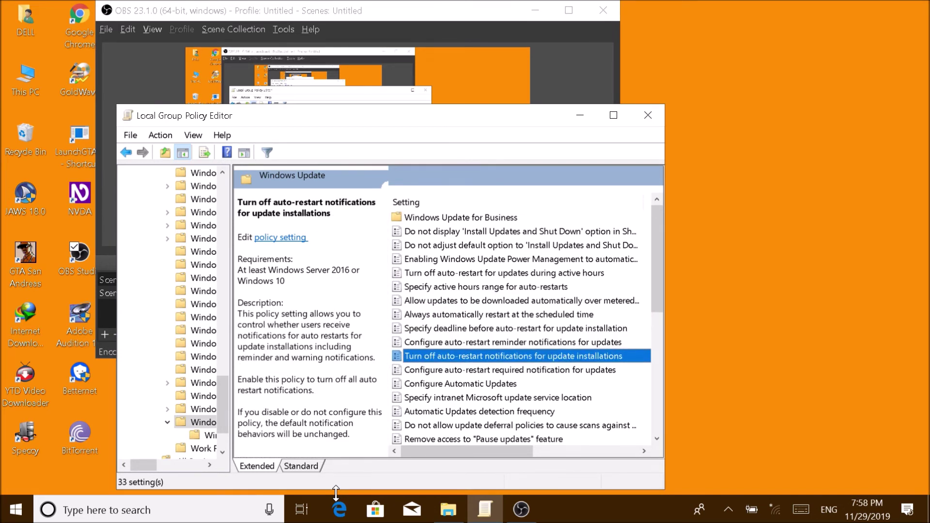
{"action": "key", "text": "Down"}
{"action": "key", "text": "Down"}
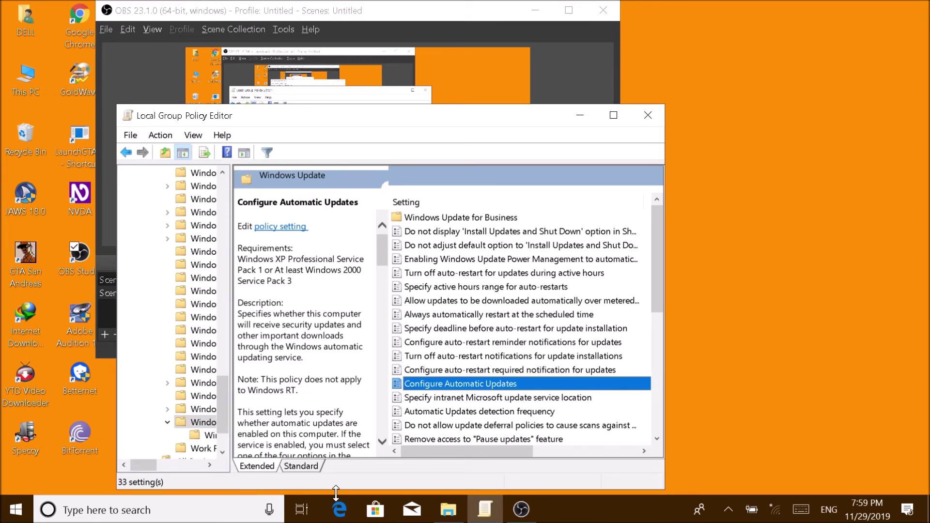
{"action": "key", "text": "Return"}
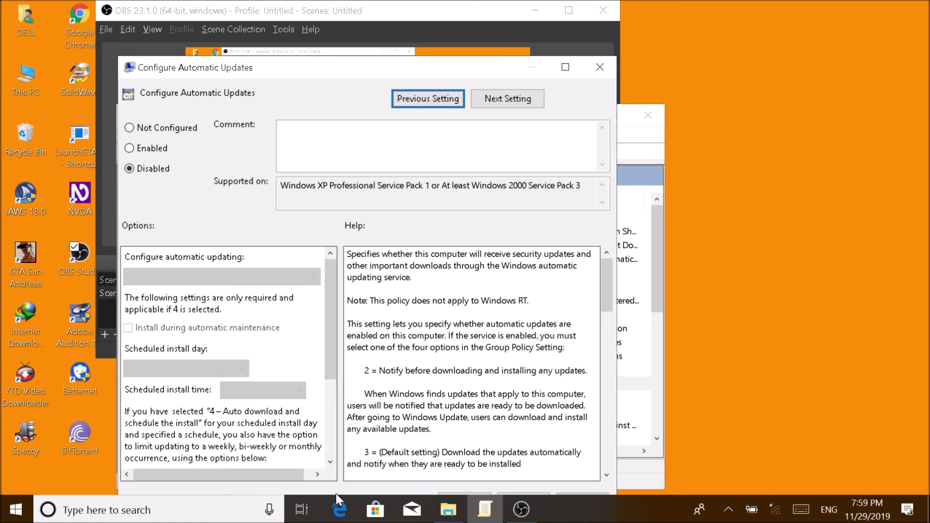
- Confirm the Configure Automatic Updates policy with the Disabled option and switch to OBS
{"action": "key", "text": "Tab"}
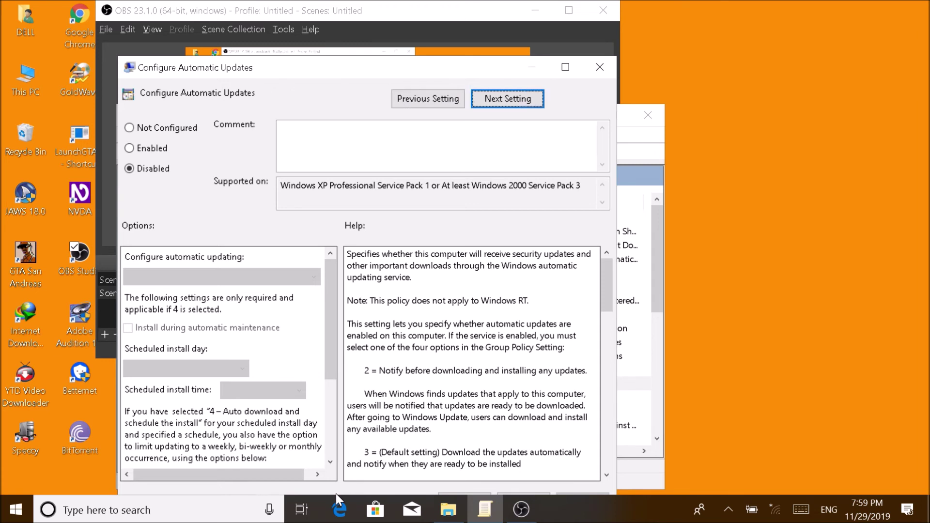
{"action": "key", "text": "Tab"}
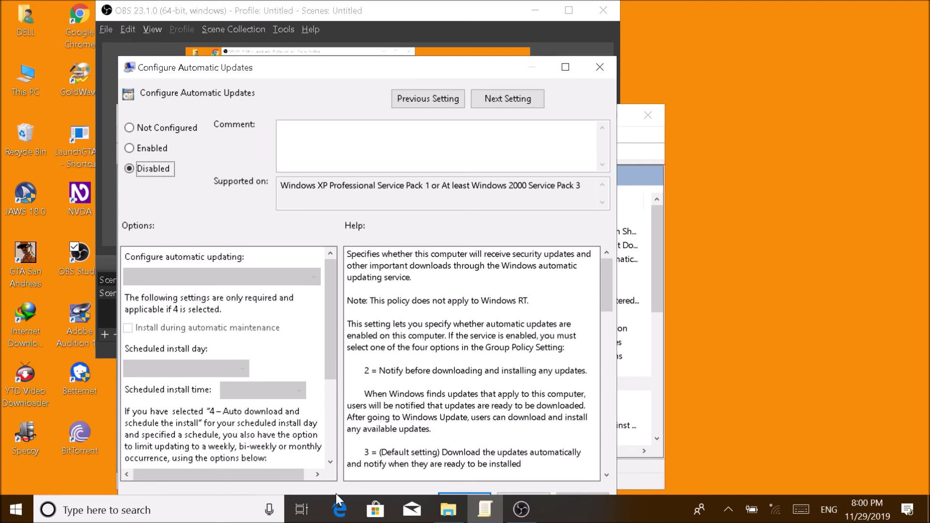
{"action": "key", "text": "Return"}
{"action": "key", "text": "alt+Tab"}
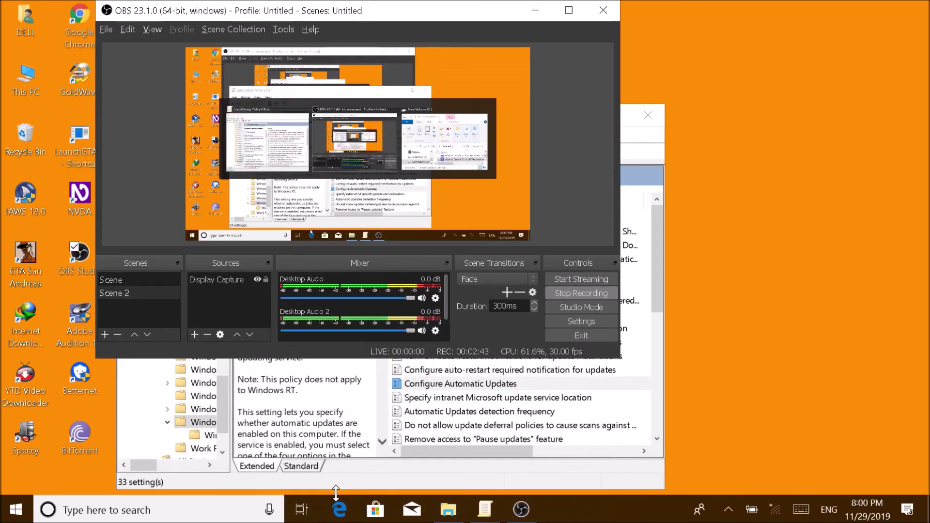